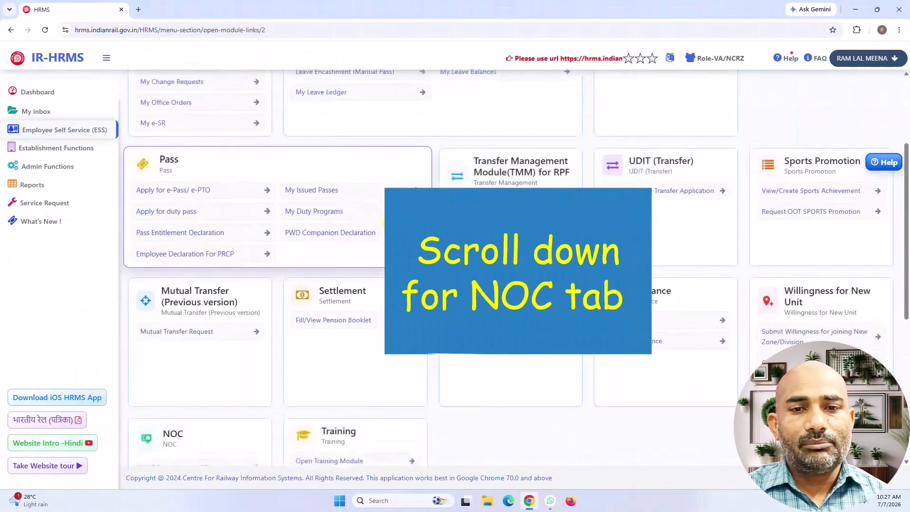
Open the NOC For Applying JOB form and set the application type to Application for Permission to appear in Examination
scroll(510, 265, "down", 4)
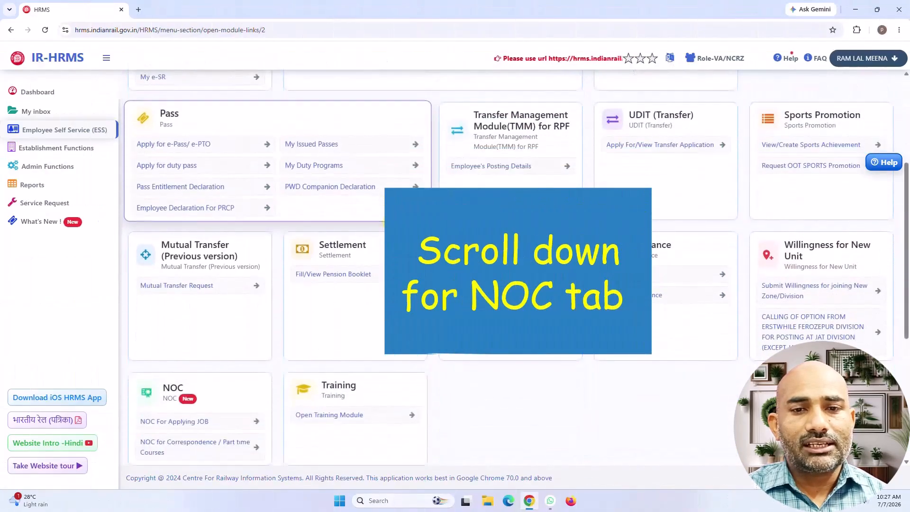
scroll(264, 217, "down", 2)
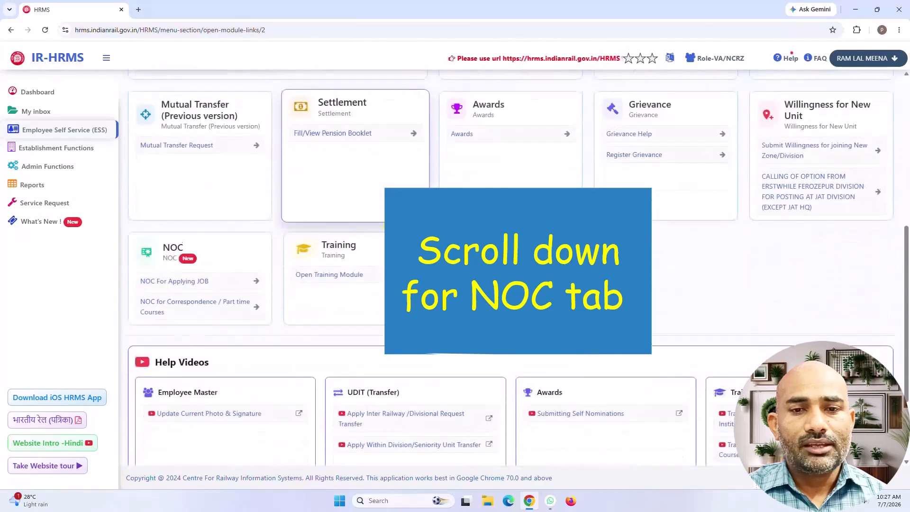
scroll(264, 218, "up", 2)
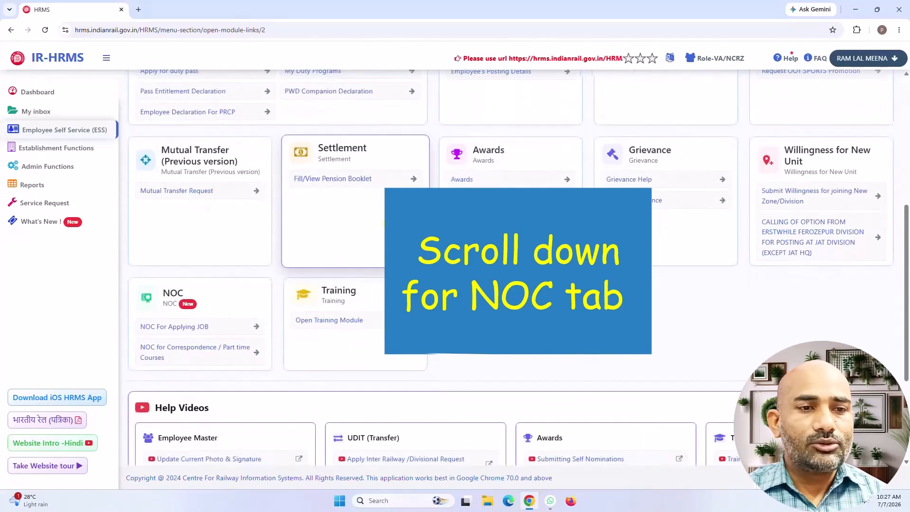
scroll(474, 284, "down", 2)
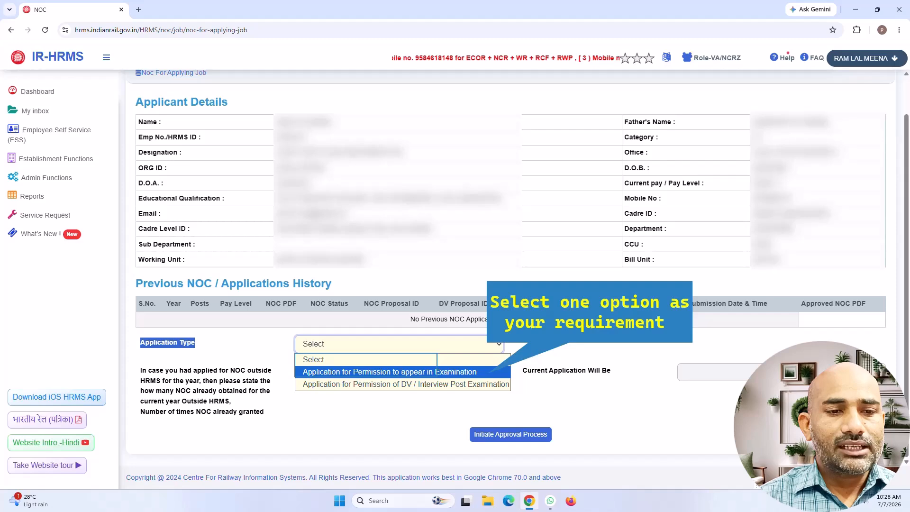
left_click(437, 372)
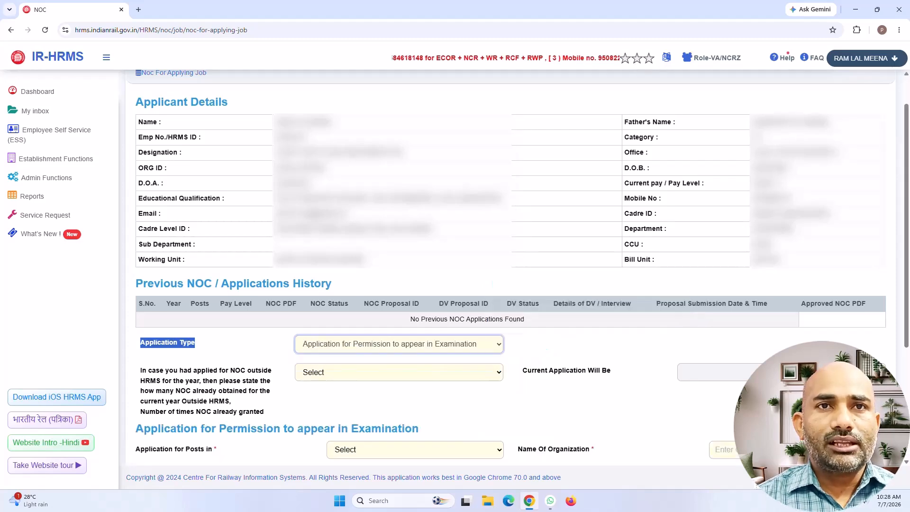
Set the number of NOCs already granted outside HRMS for the current year to 0
scroll(511, 265, "down", 3)
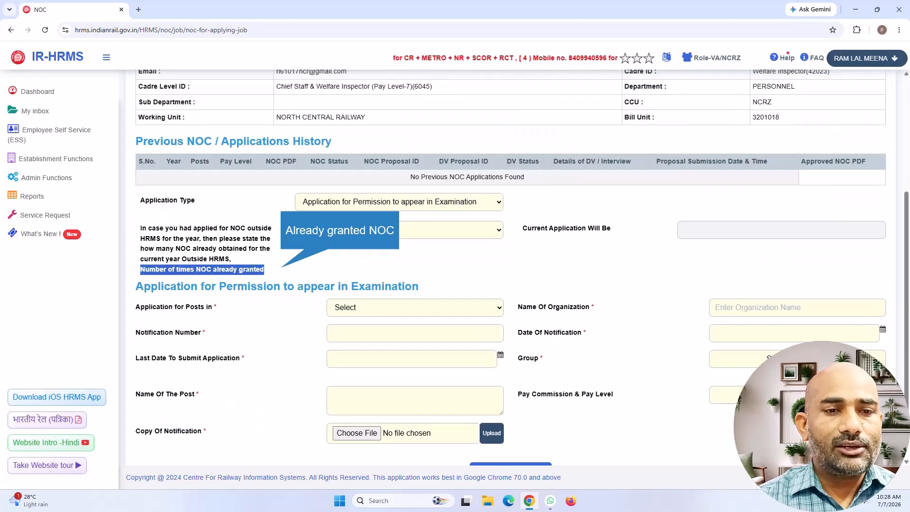
left_click(342, 231)
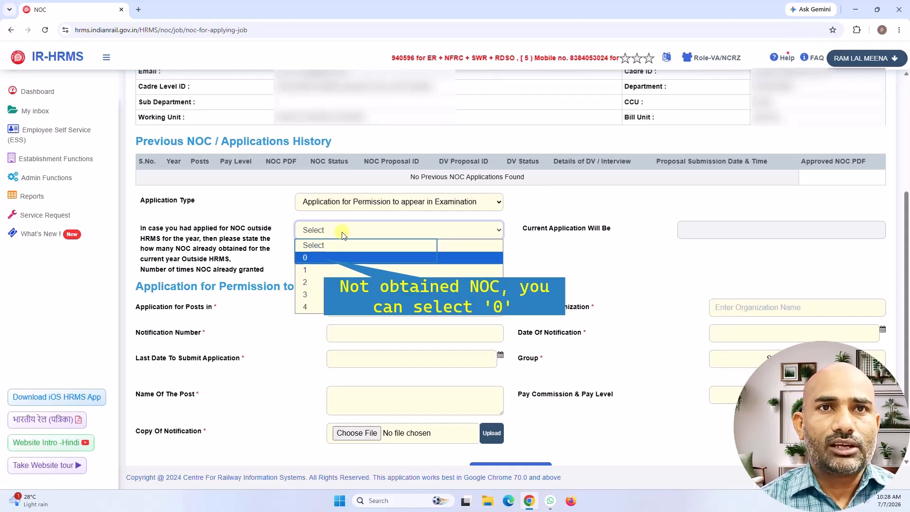
left_click(324, 257)
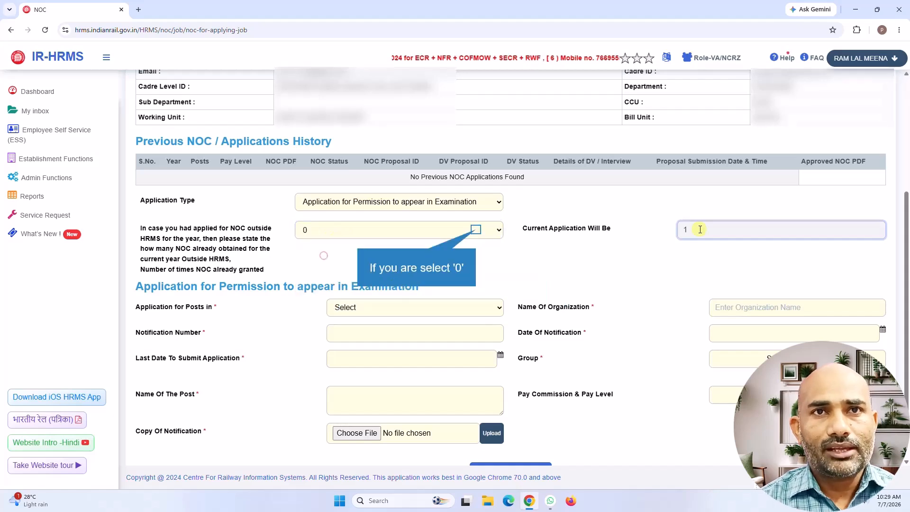
triple_click(558, 230)
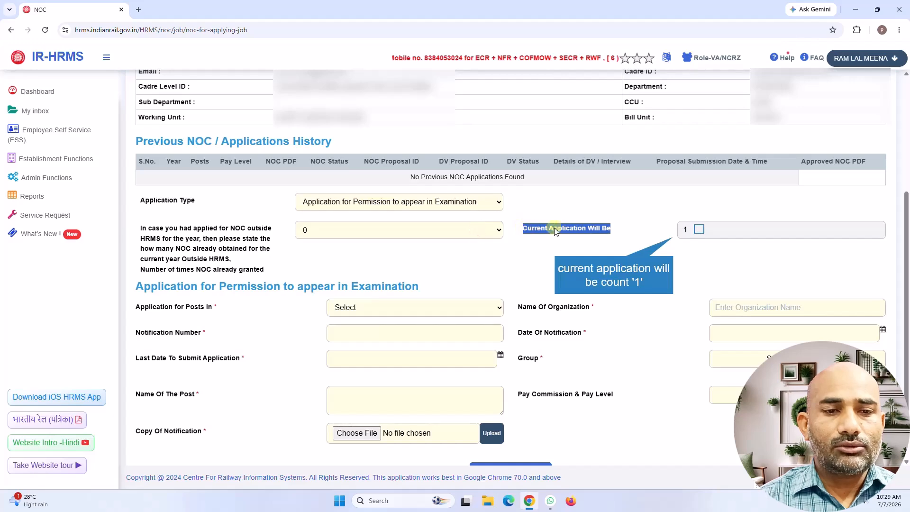
Try 1 as the number of NOCs already granted outside HRMS
left_click(427, 231)
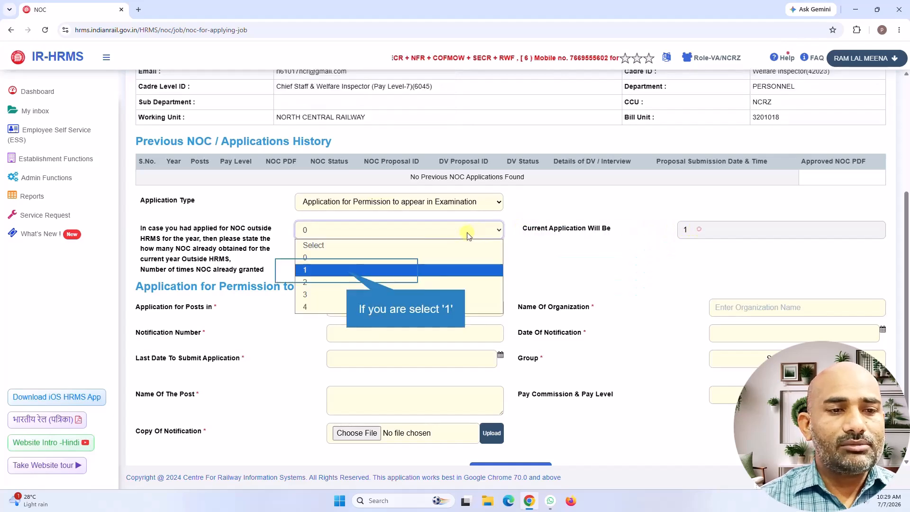
left_click(384, 269)
left_click_drag(136, 252, 421, 252)
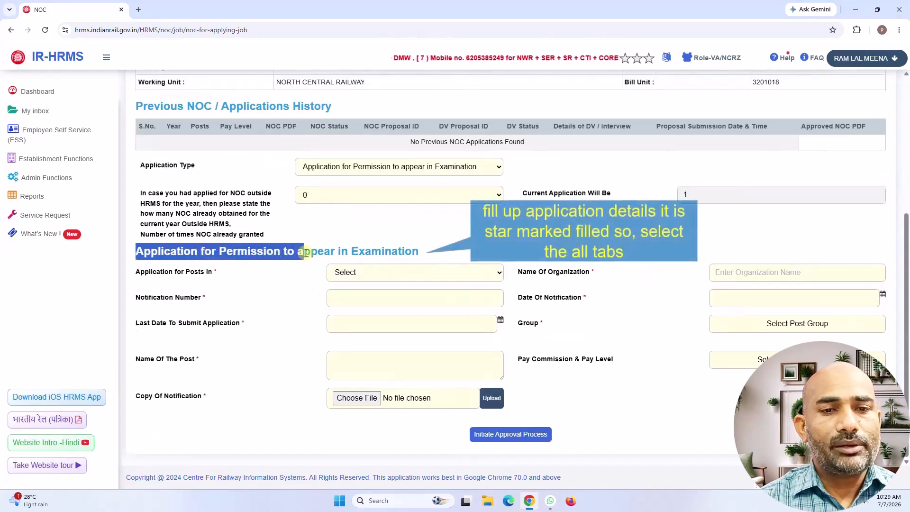
left_click(280, 276)
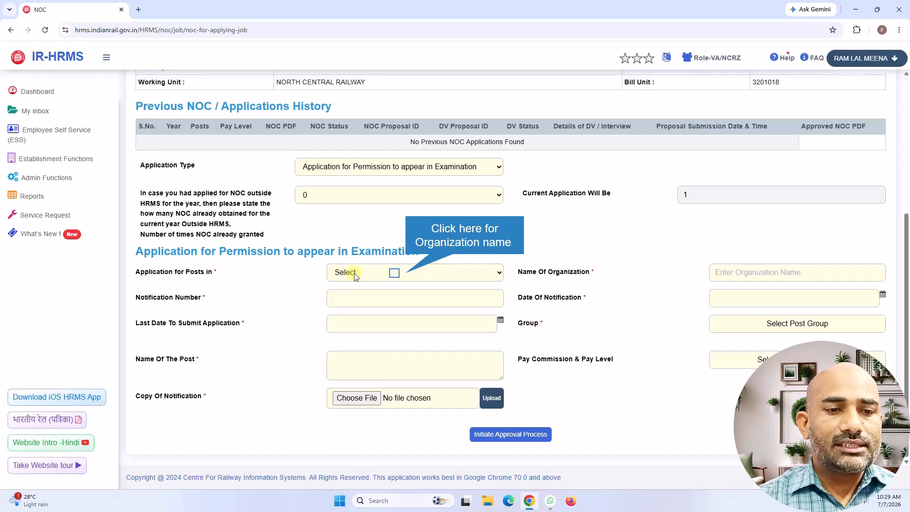
Set the application for posts in to Government Departments (Other Than Railway) and enter IBPS as the organization name
left_click(393, 277)
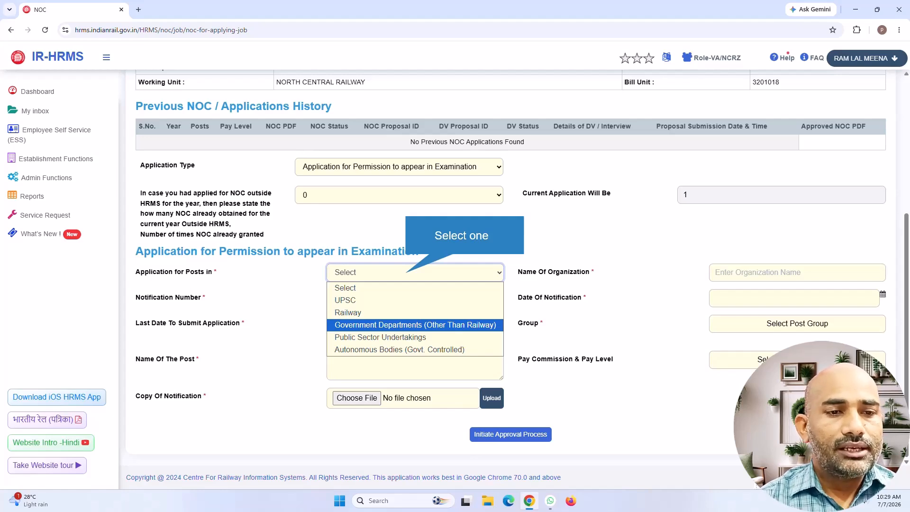
left_click(415, 325)
left_click(733, 272)
type("IBPS")
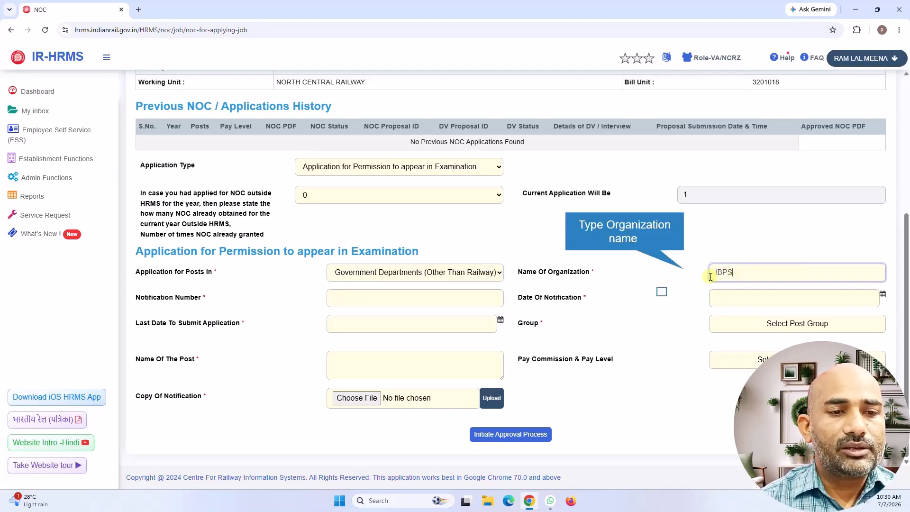
left_click(661, 292)
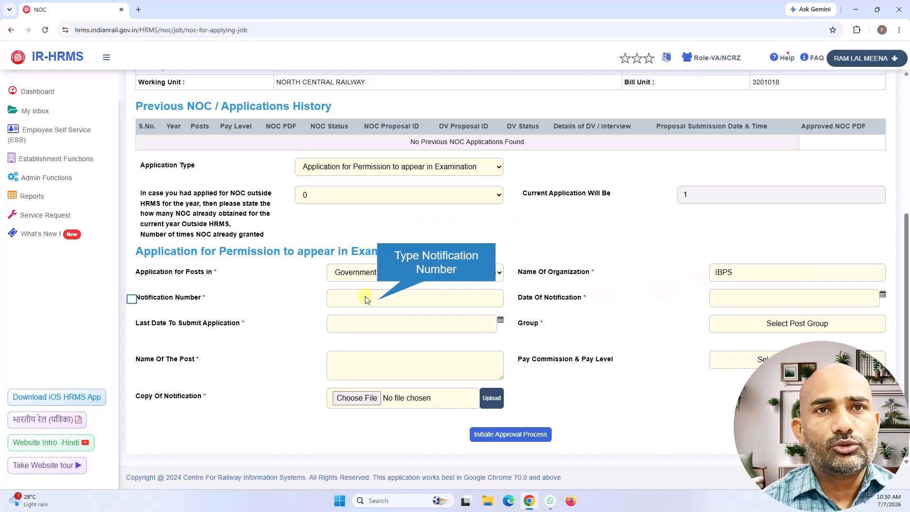
Enter 1256/2026/po as the notification number and set the date of notification to 2026-07-01
left_click(350, 299)
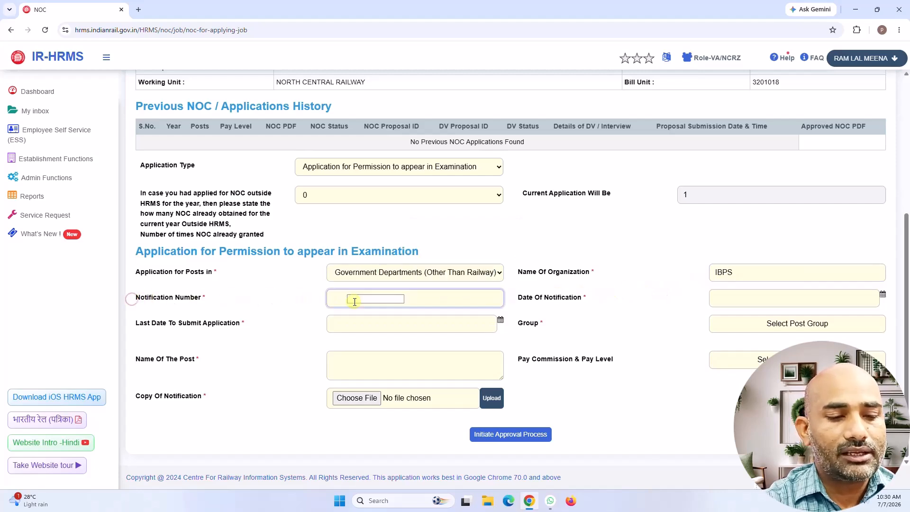
type("1256")
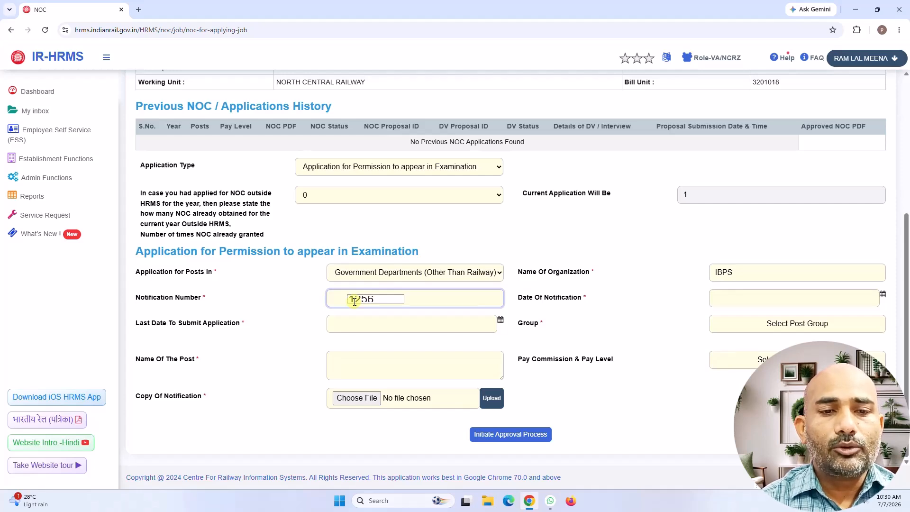
type("/2026/po")
left_click(725, 297)
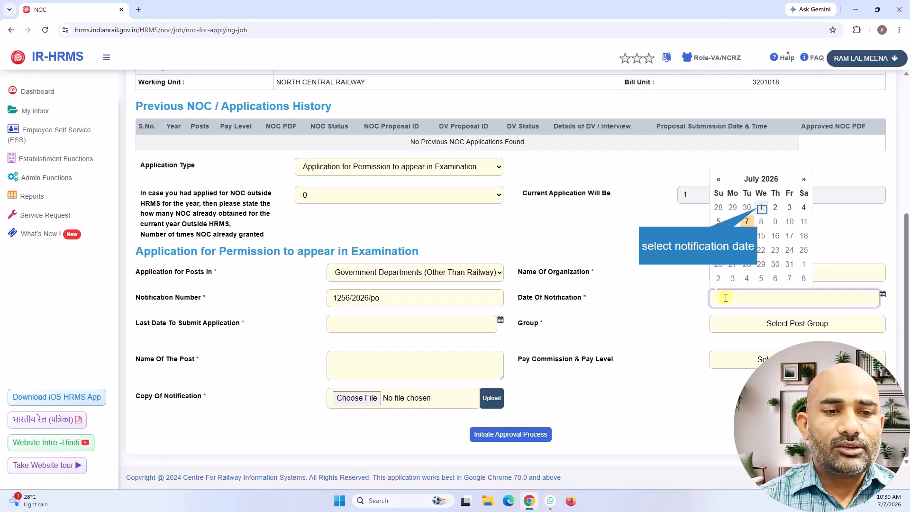
left_click(761, 207)
Set the last date to submit the application to 2026-07-30 and the post group to Group C or Equivalent
left_click(414, 327)
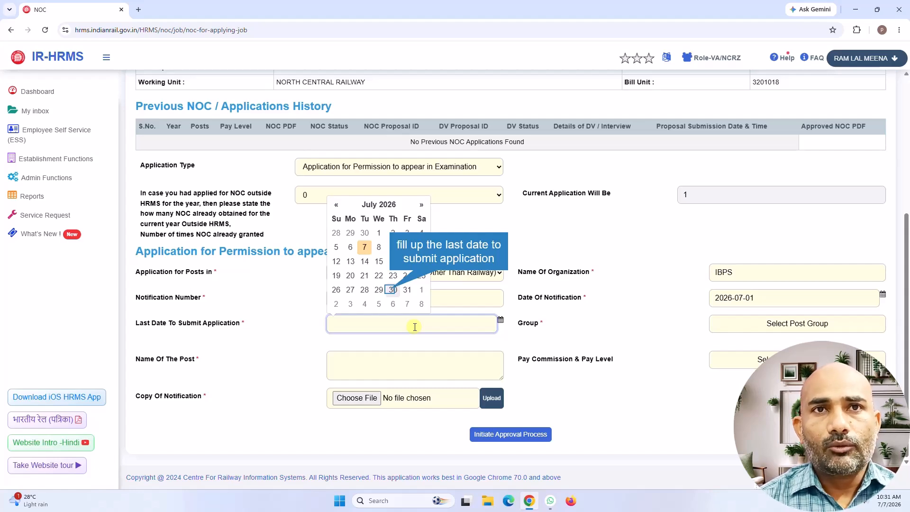
left_click(392, 289)
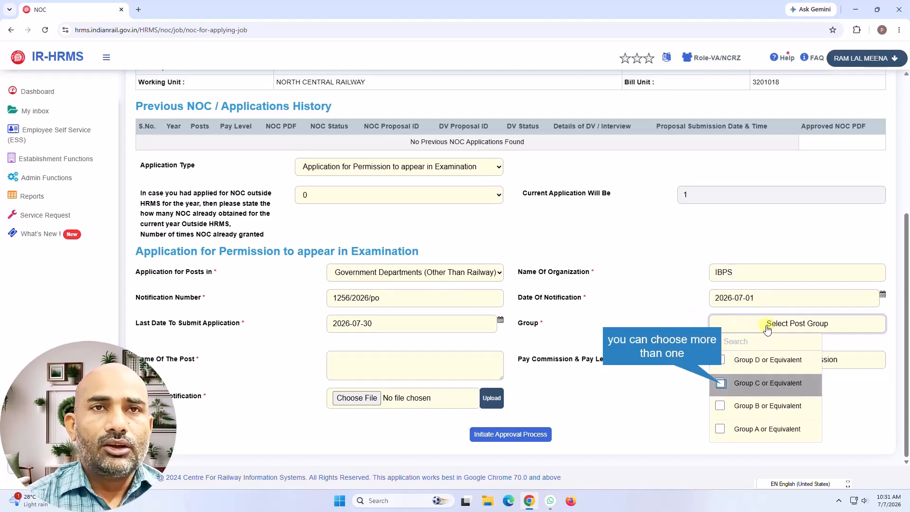
left_click(721, 384)
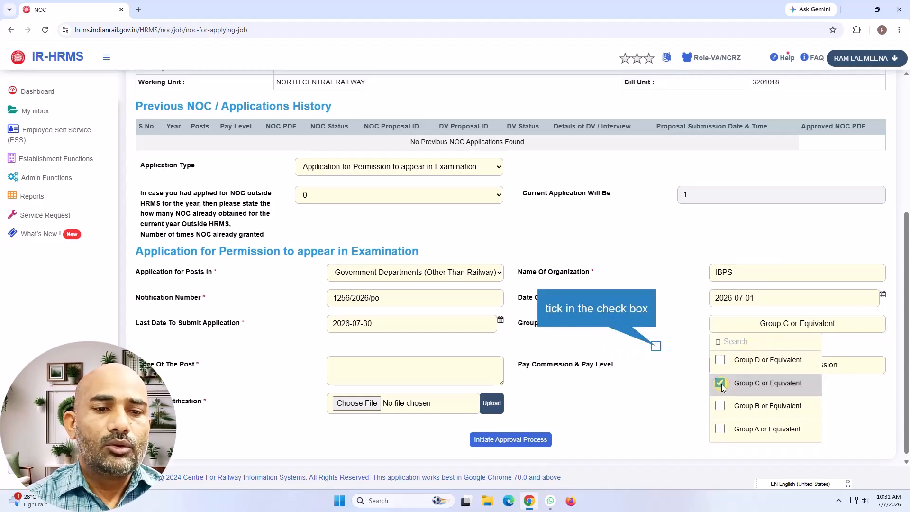
left_click(656, 346)
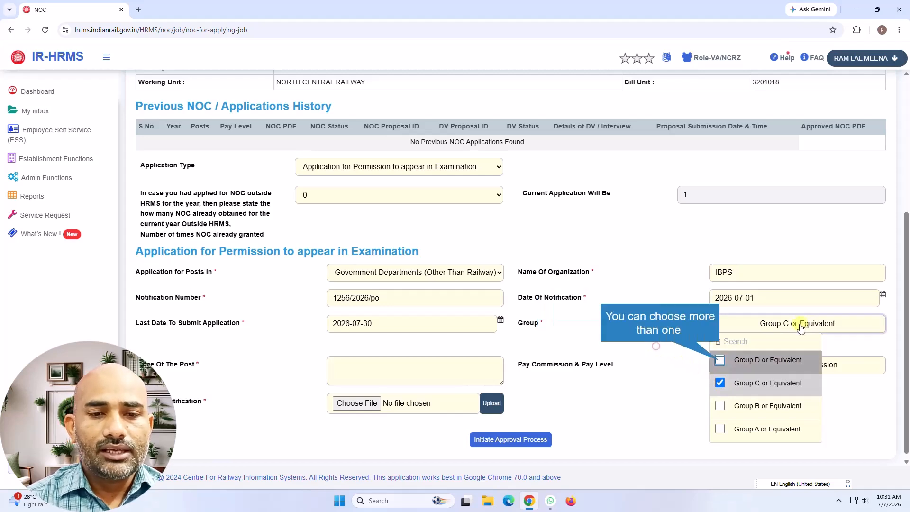
left_click(719, 361)
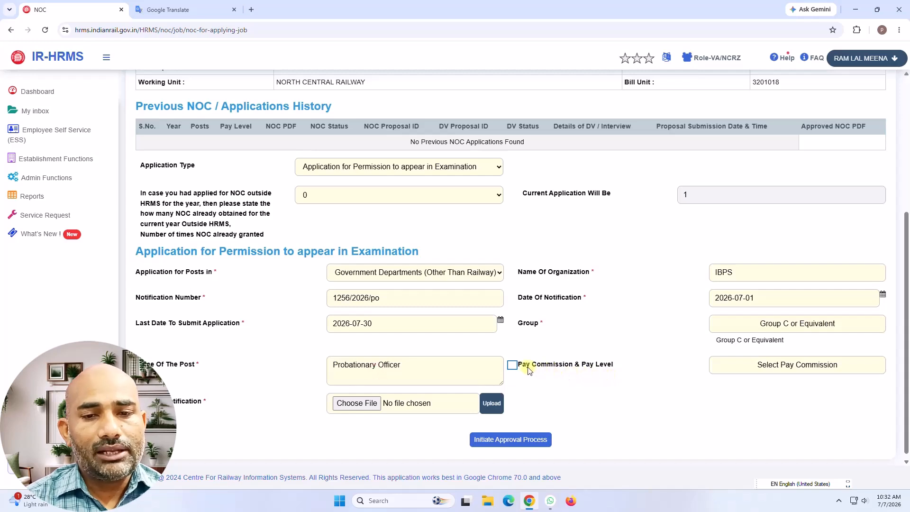
Set the pay commission and pay level of the post to 7(7CPC07)
left_click_drag(515, 369, 635, 371)
left_click(763, 365)
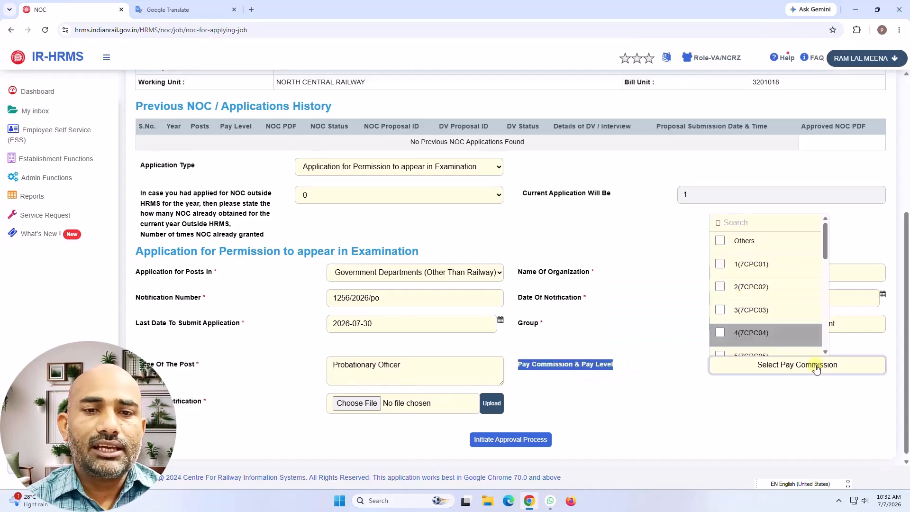
scroll(806, 341, "down", 3)
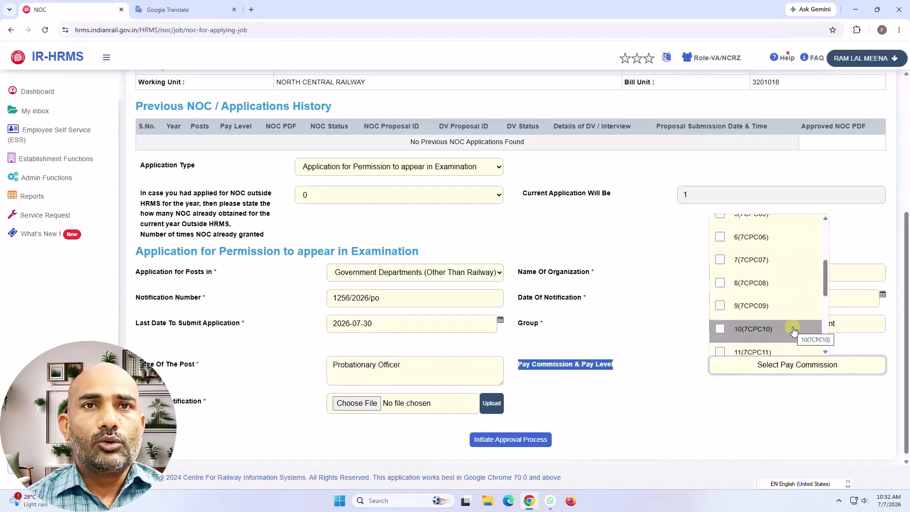
scroll(793, 329, "up", 3)
scroll(793, 329, "up", 3)
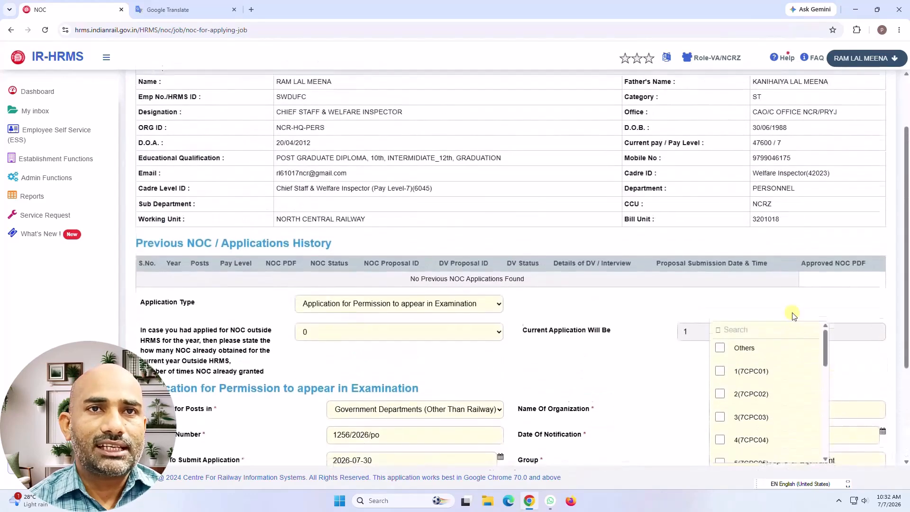
scroll(790, 398, "down", 3)
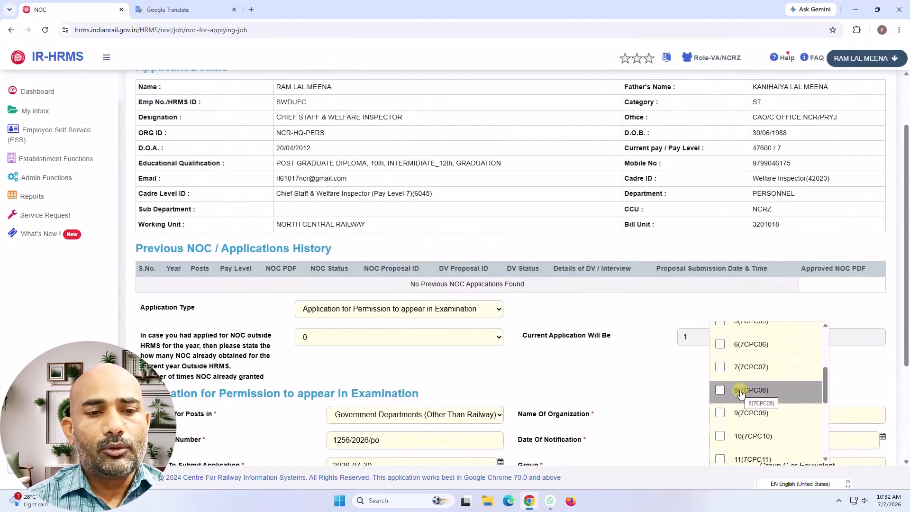
left_click(739, 367)
left_click(723, 392)
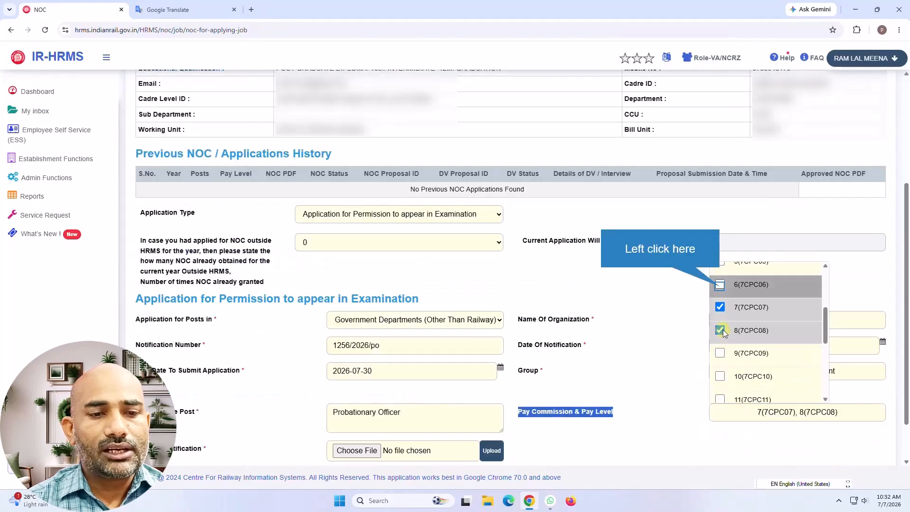
left_click(719, 285)
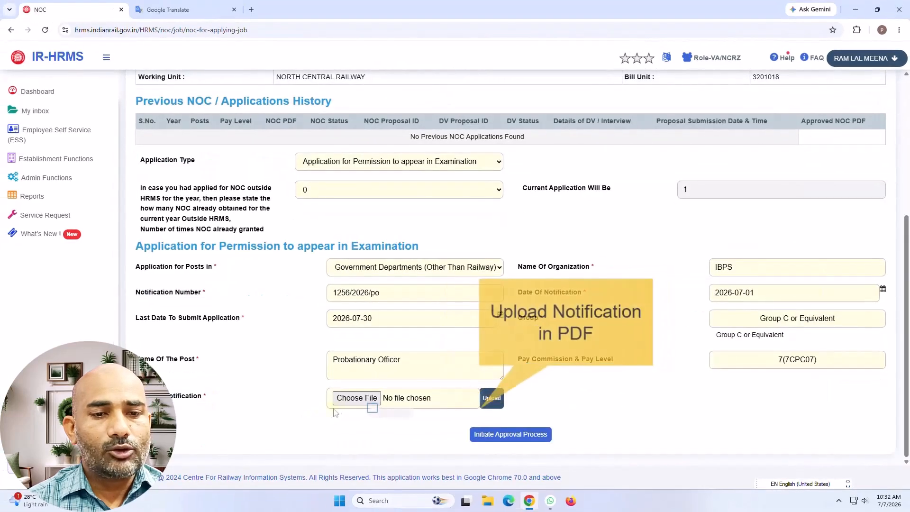
Upload the Section 90 of the Industrial Relations Code PDF from Downloads as the copy of notification and initiate the approval process
left_click(356, 398)
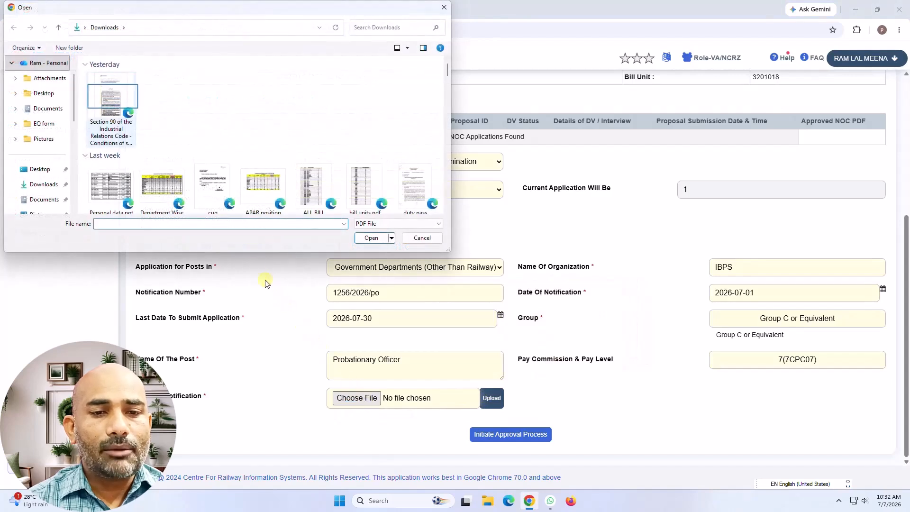
left_click(110, 99)
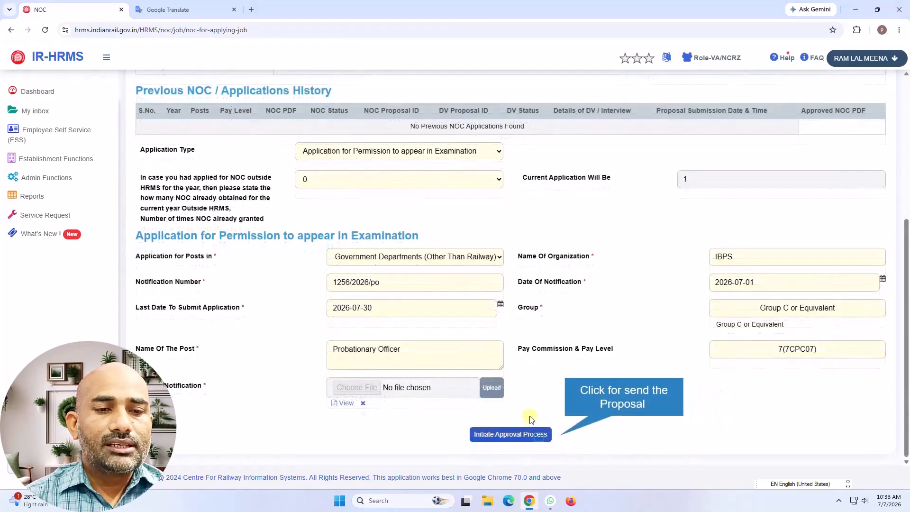
left_click(535, 433)
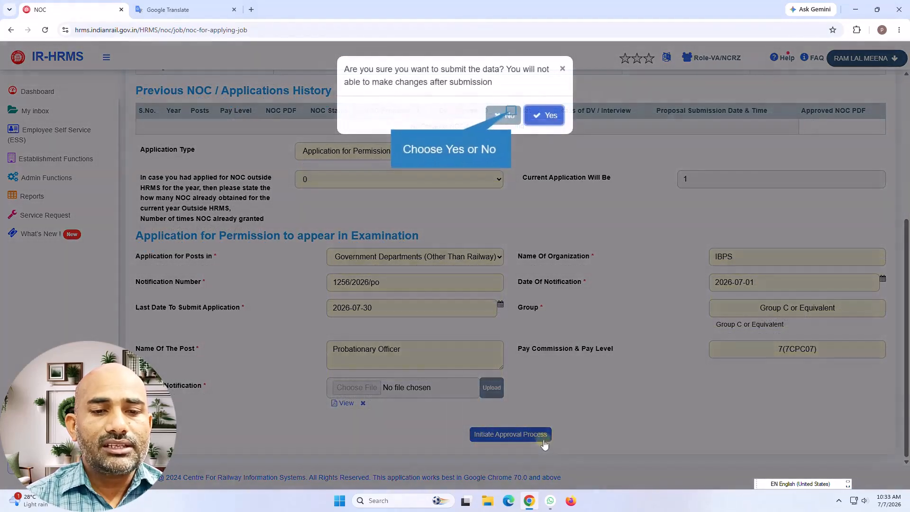